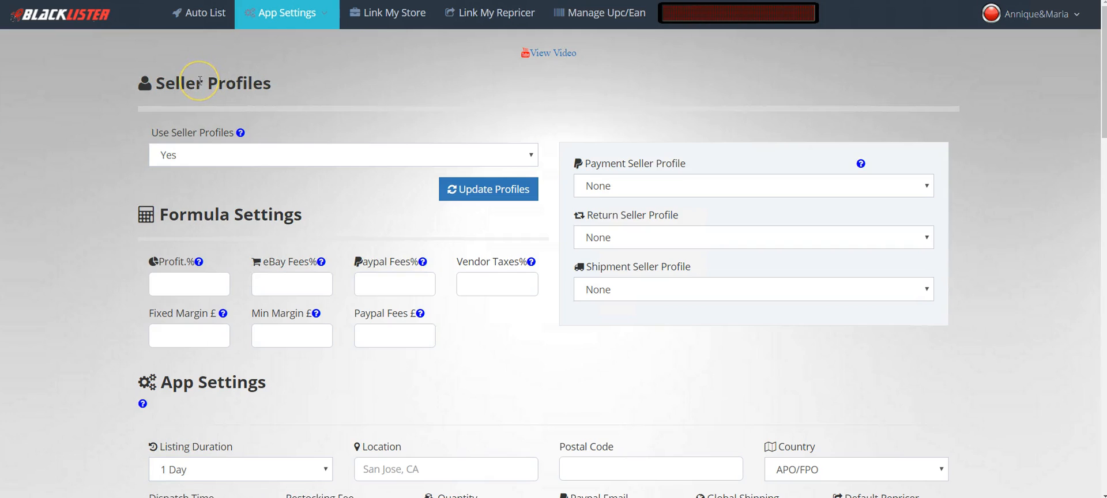
{"action": "left_click_drag", "start_coordinate": [153, 84], "coordinate": [277, 86]}
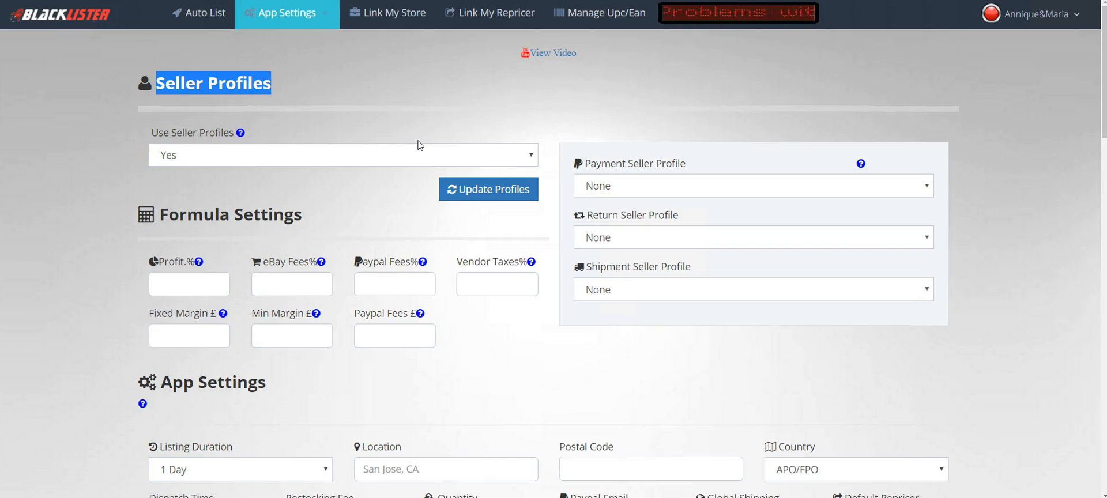
{"action": "left_click", "coordinate": [424, 120]}
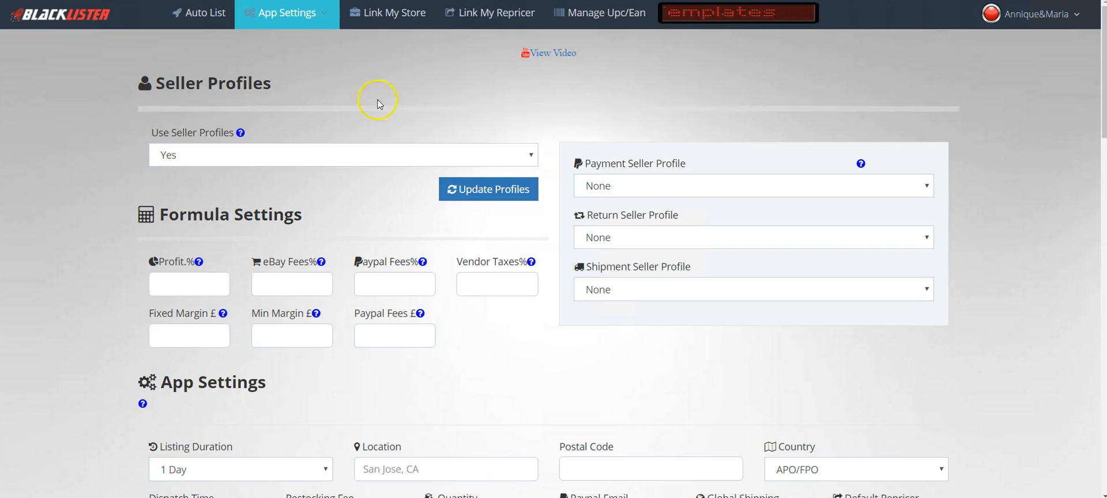
{"action": "left_click_drag", "start_coordinate": [157, 84], "coordinate": [277, 90]}
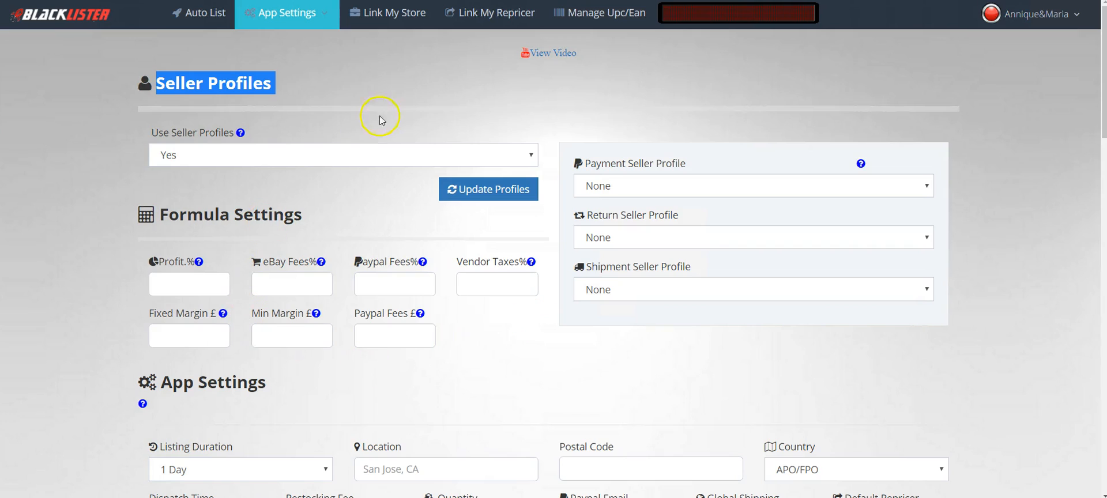
{"action": "left_click", "coordinate": [500, 132]}
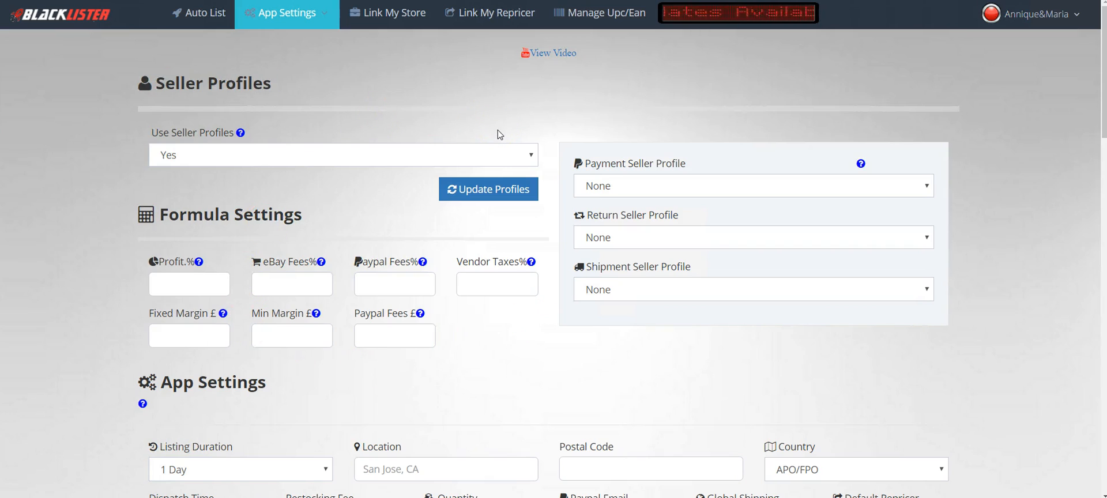
Choose Yes for the Use Seller Profiles setting
{"action": "left_click", "coordinate": [520, 159]}
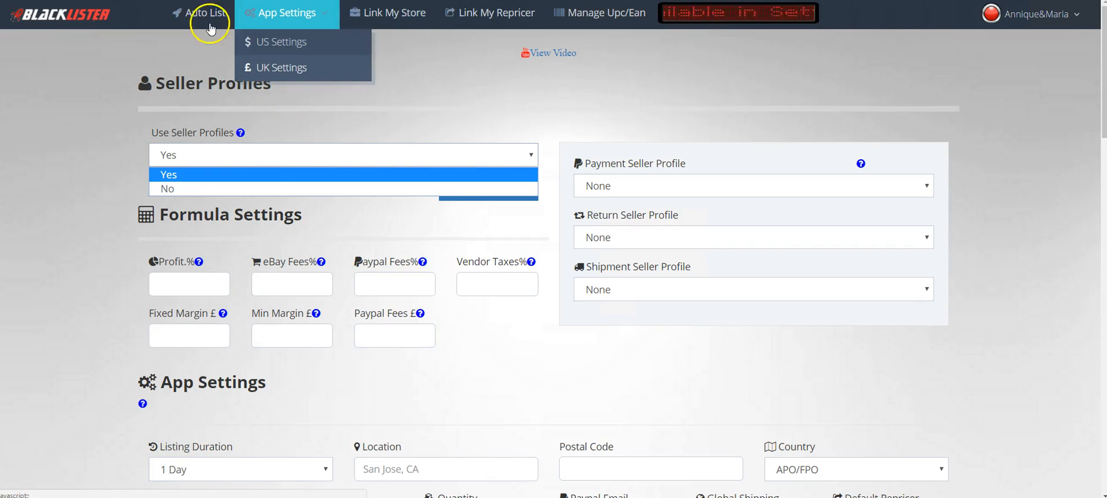
{"action": "left_click", "coordinate": [176, 175]}
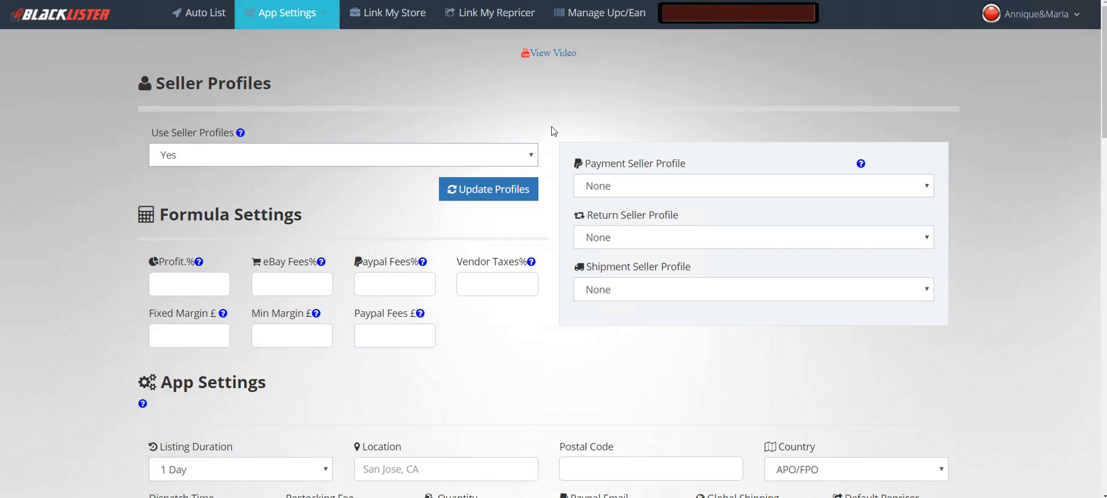
Try PayPal:Immediate pay#0 as the payment seller profile and reset the profile to None
{"action": "left_click", "coordinate": [624, 185]}
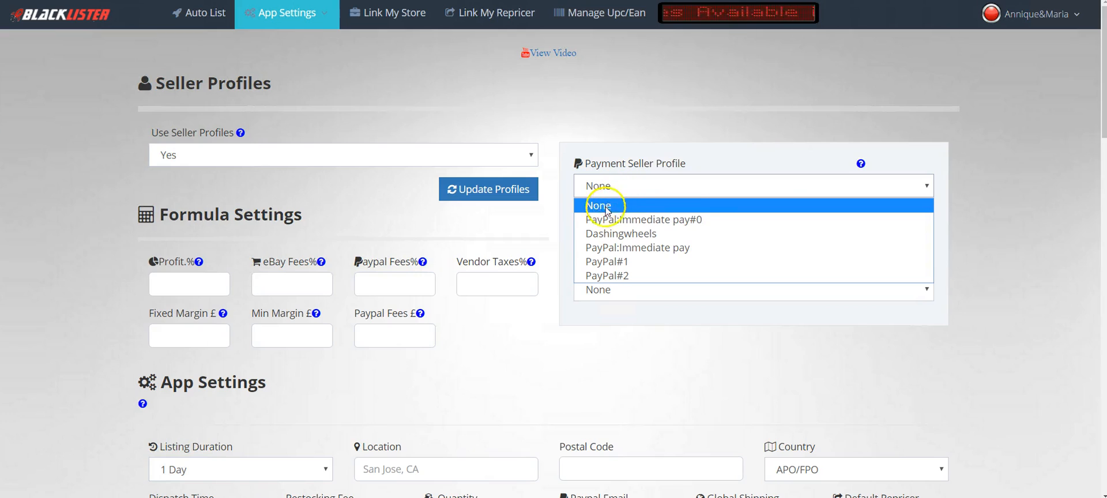
{"action": "left_click", "coordinate": [632, 220]}
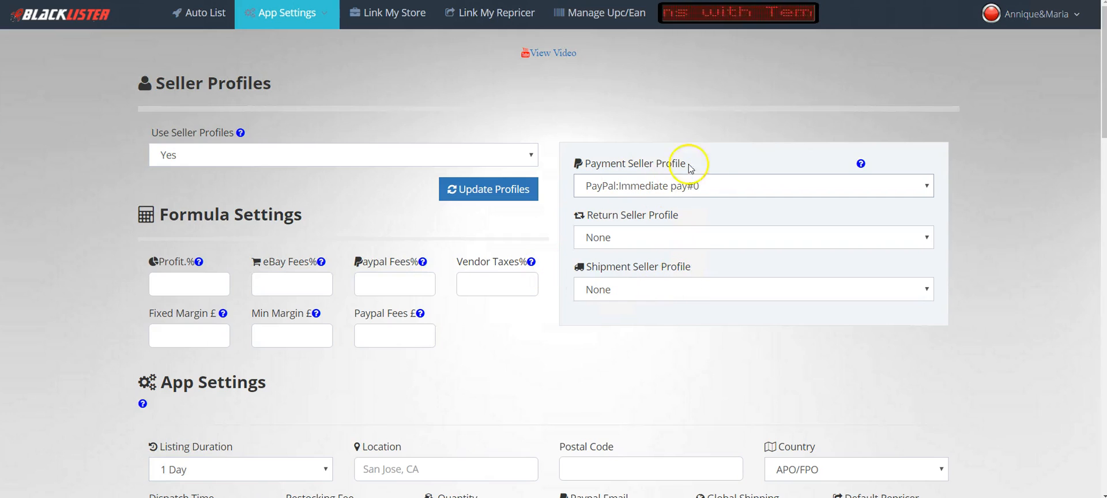
{"action": "left_click", "coordinate": [689, 190]}
{"action": "left_click", "coordinate": [637, 206]}
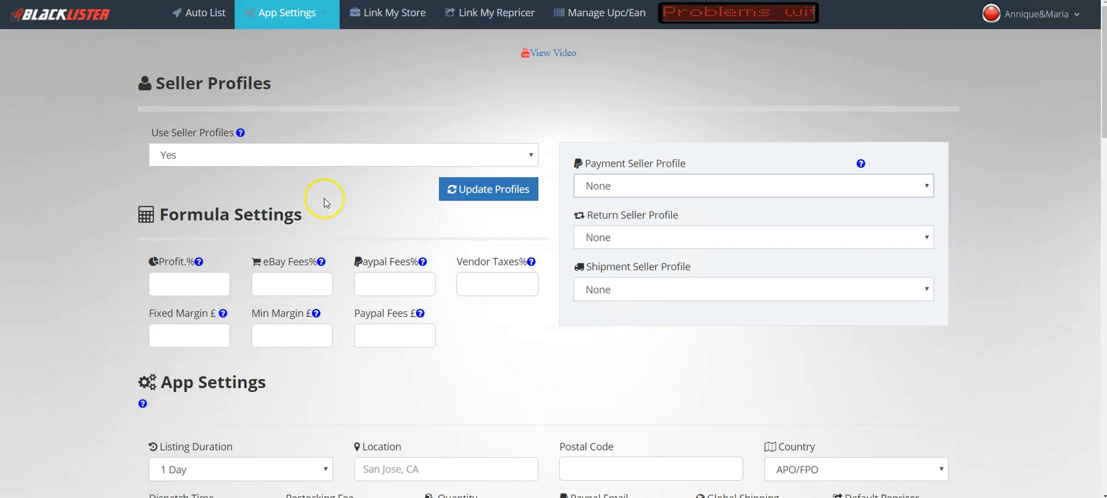
Set the profit percentage in the Formula Settings to 20
{"action": "scroll", "coordinate": [318, 201], "scroll_direction": "down", "scroll_amount": 1}
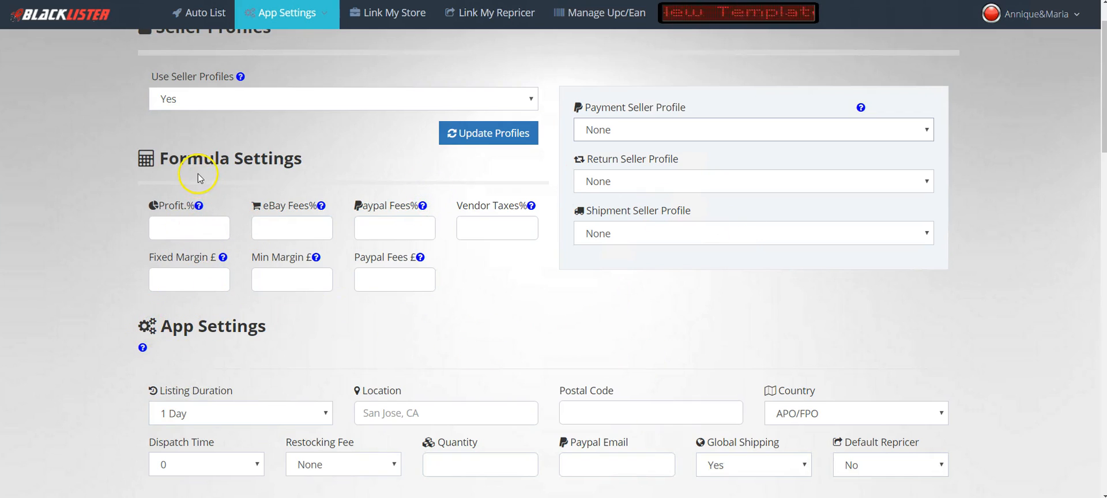
{"action": "left_click", "coordinate": [198, 228]}
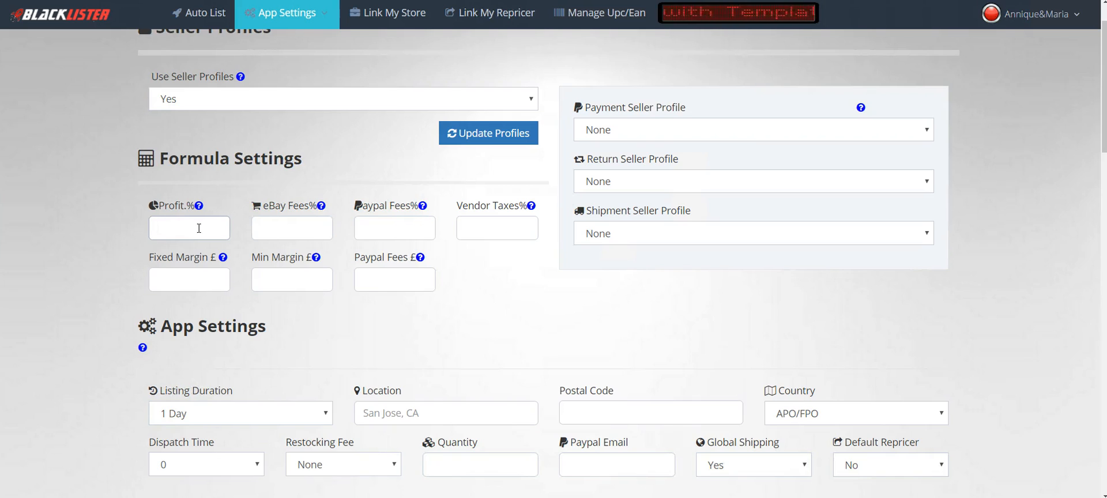
{"action": "left_click", "coordinate": [173, 227]}
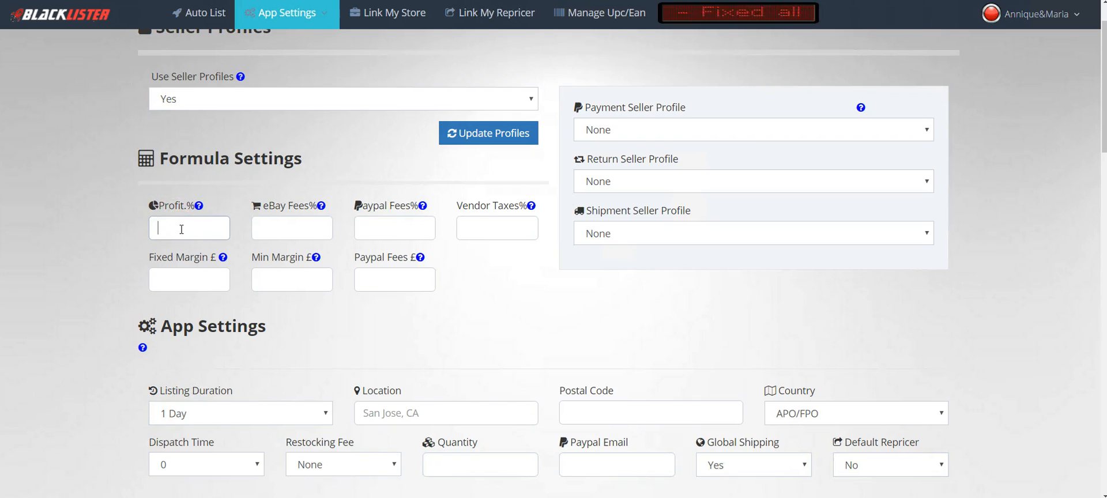
{"action": "type", "text": "20"}
{"action": "left_click", "coordinate": [87, 245]}
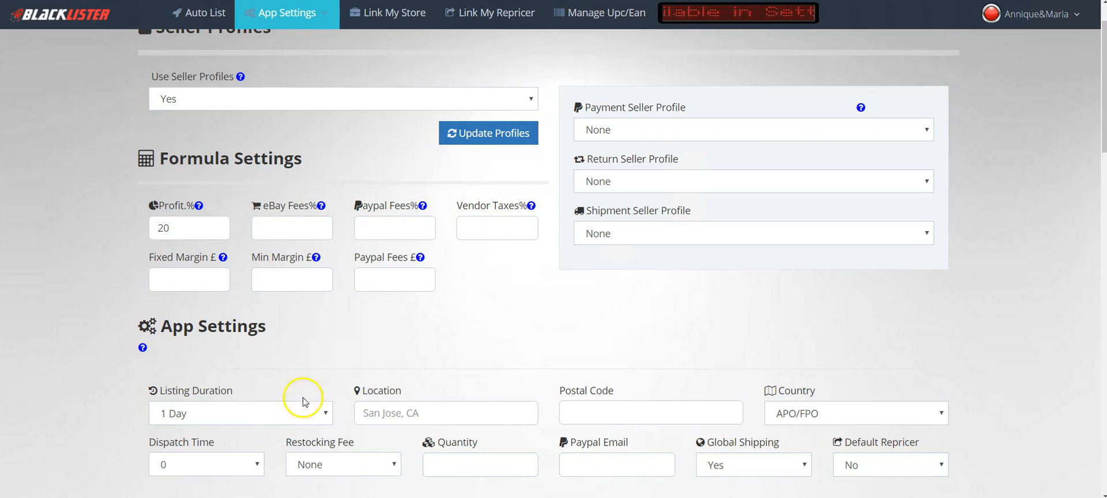
Set the eBay fees to 10% and the percentage PayPal fees to 3.9% in the Formula Settings
{"action": "left_click", "coordinate": [276, 234]}
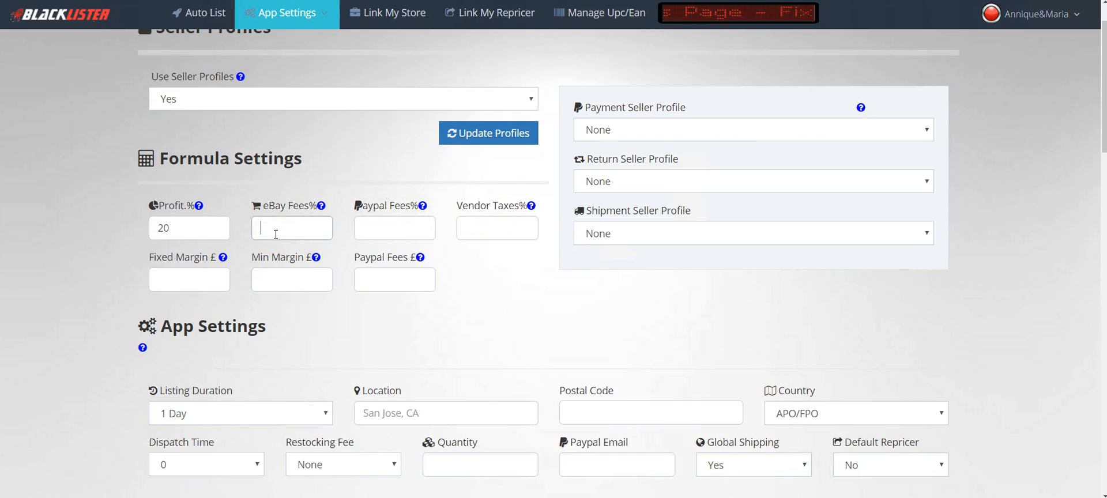
{"action": "type", "text": "10"}
{"action": "left_click", "coordinate": [397, 227]}
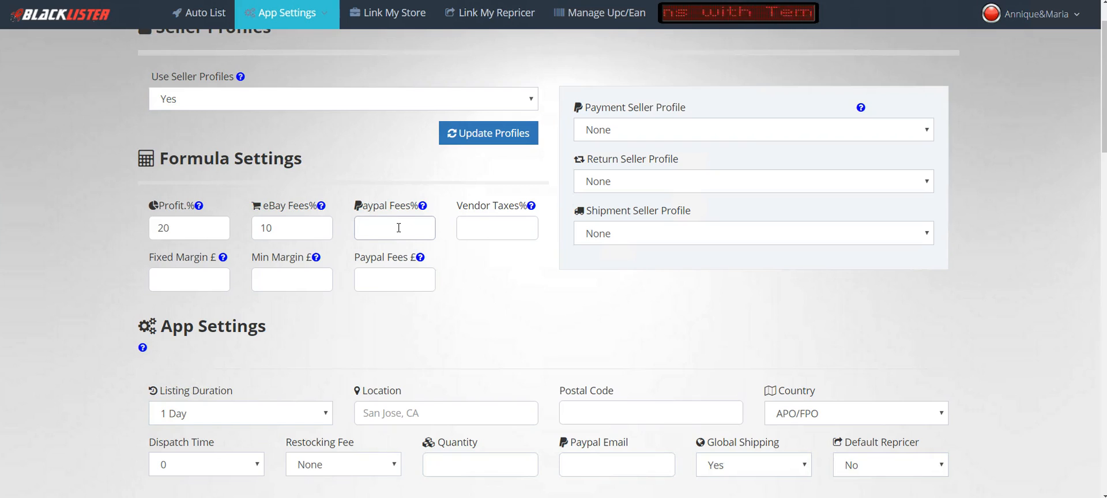
{"action": "type", "text": "3.9"}
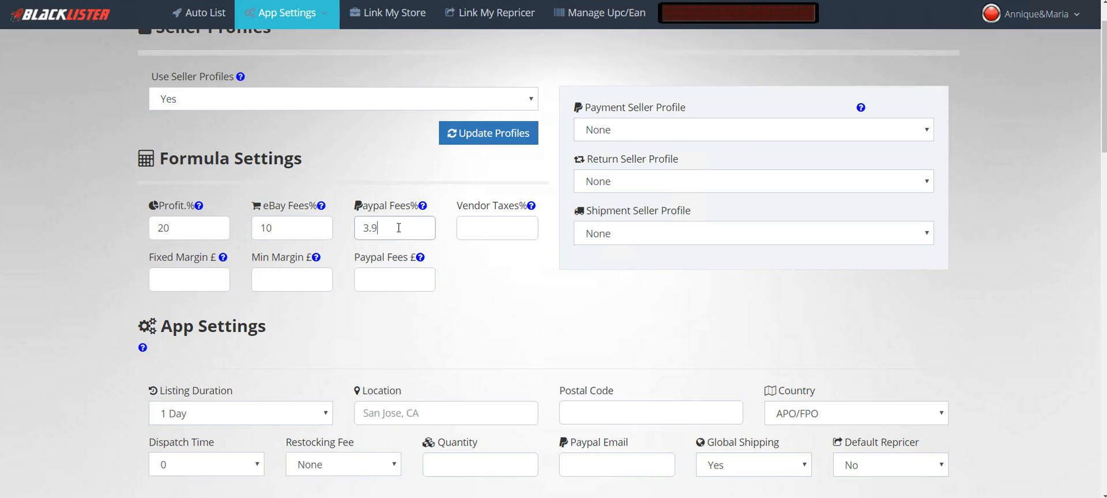
Check the help note for vendor taxes and set the vendor tax percentage to 0
{"action": "left_click", "coordinate": [480, 231]}
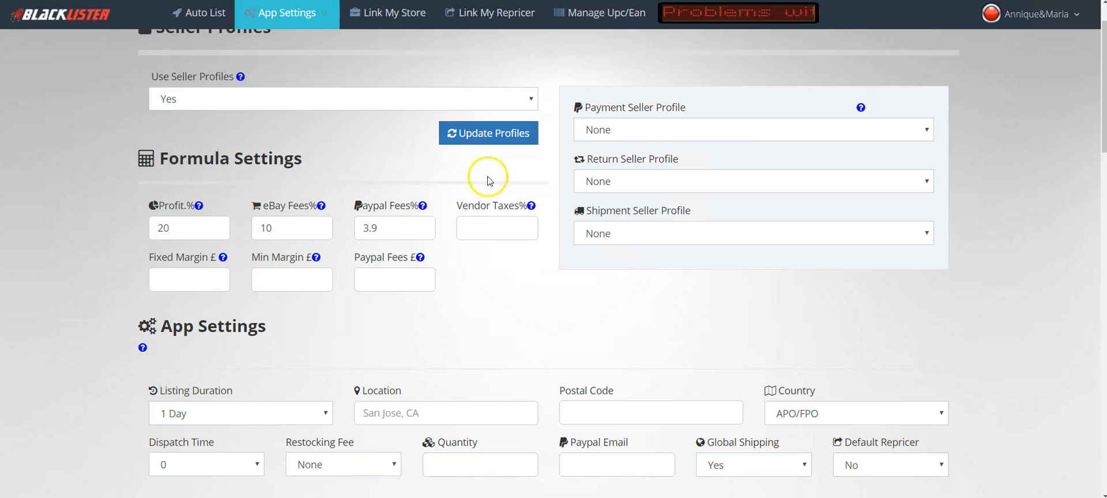
{"action": "mouse_move", "coordinate": [532, 207]}
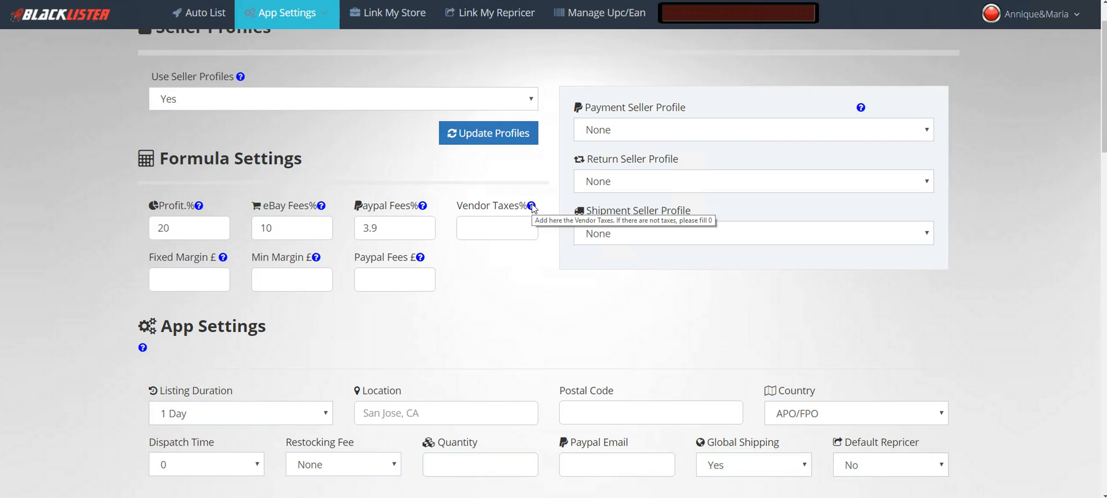
{"action": "left_click", "coordinate": [486, 229]}
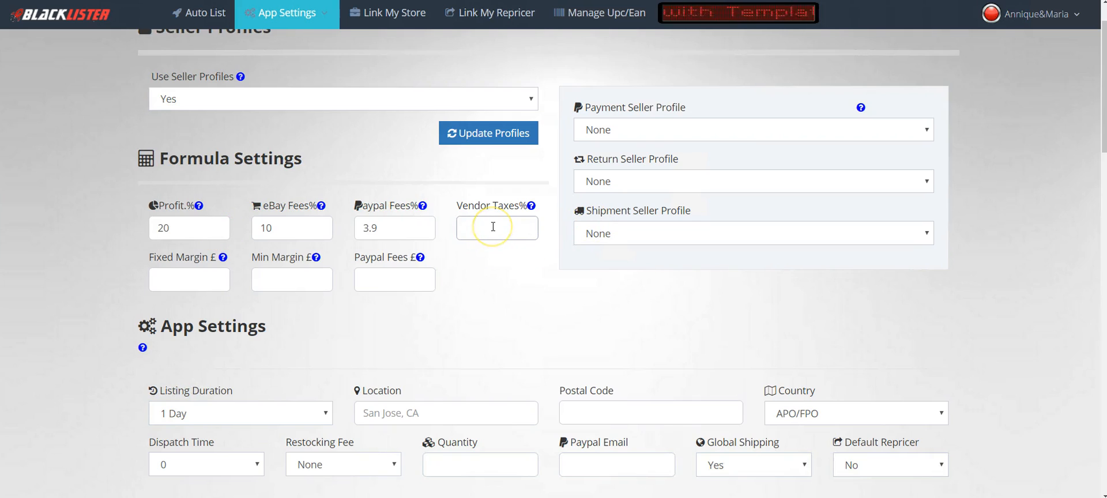
{"action": "type", "text": "0"}
{"action": "left_click", "coordinate": [491, 272]}
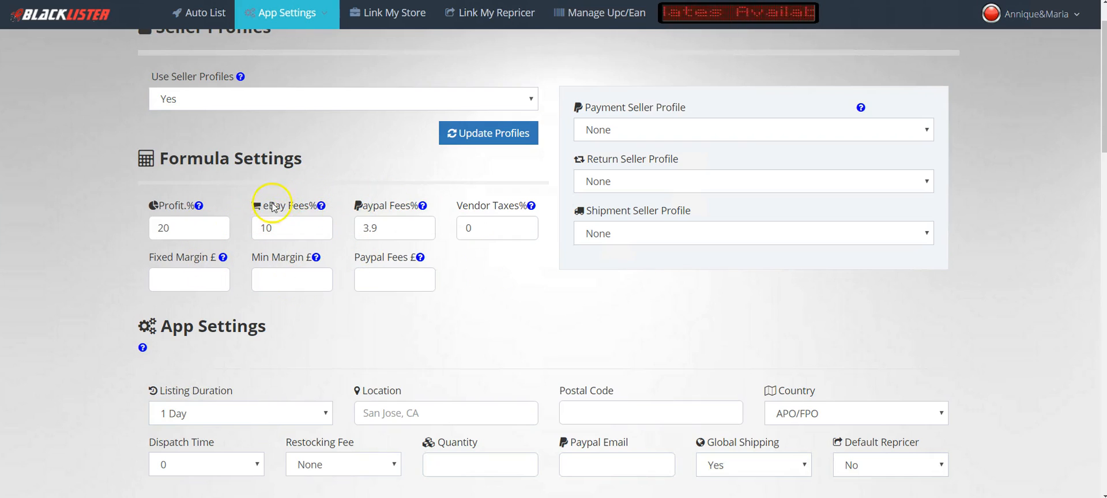
{"action": "left_click", "coordinate": [482, 231]}
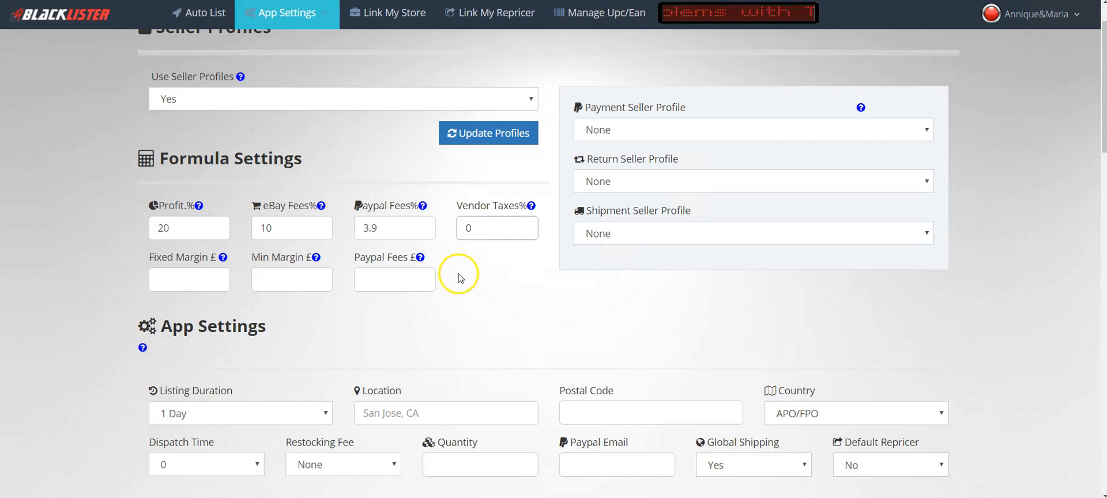
{"action": "left_click", "coordinate": [460, 277]}
Set the fixed margin to £5 and the minimum margin to £1 in the Formula Settings
{"action": "left_click", "coordinate": [186, 278]}
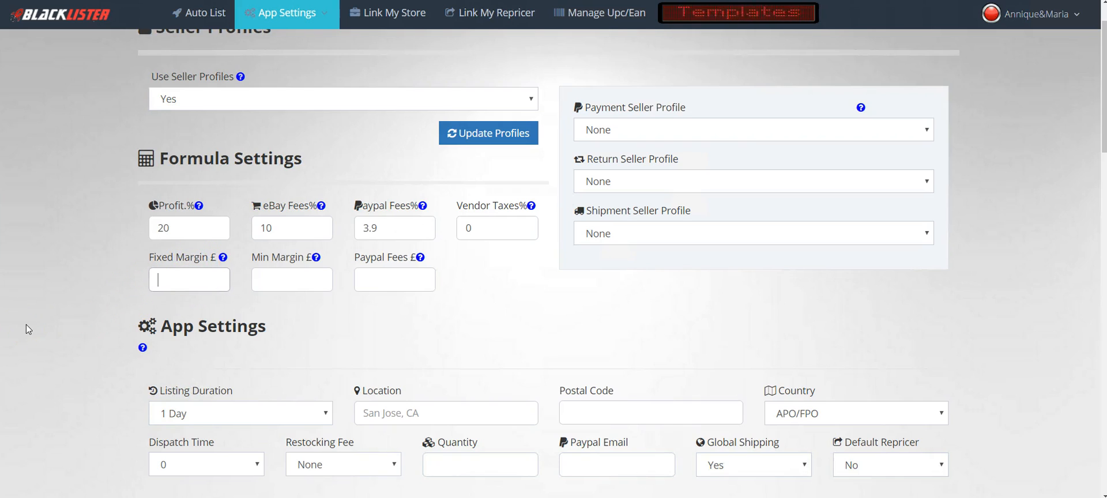
{"action": "type", "text": "5"}
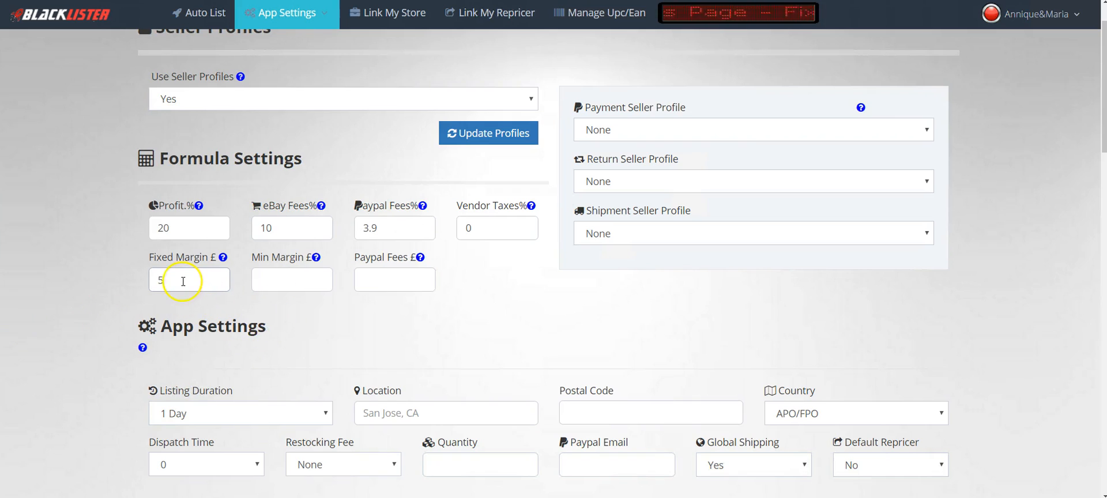
{"action": "left_click", "coordinate": [293, 283]}
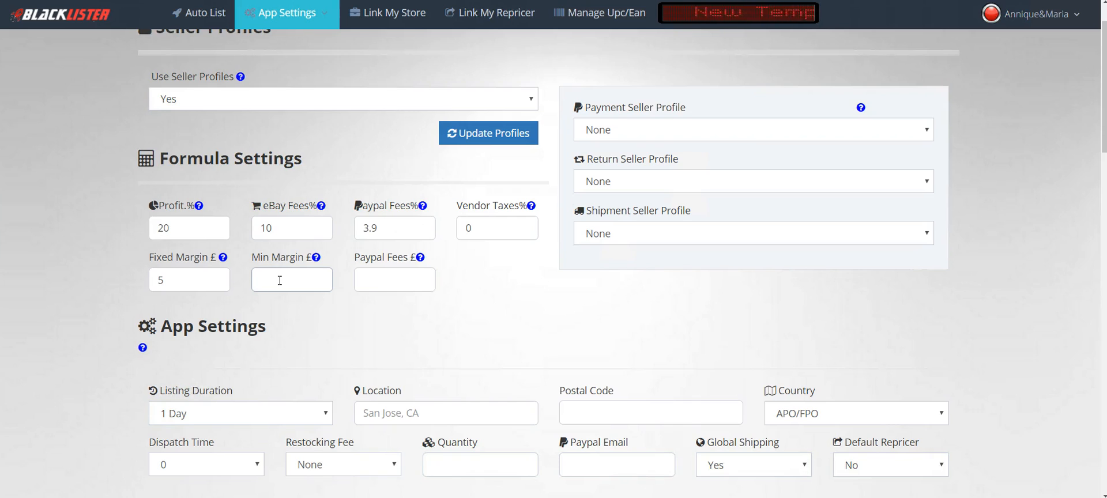
{"action": "type", "text": "1"}
{"action": "left_click", "coordinate": [346, 329]}
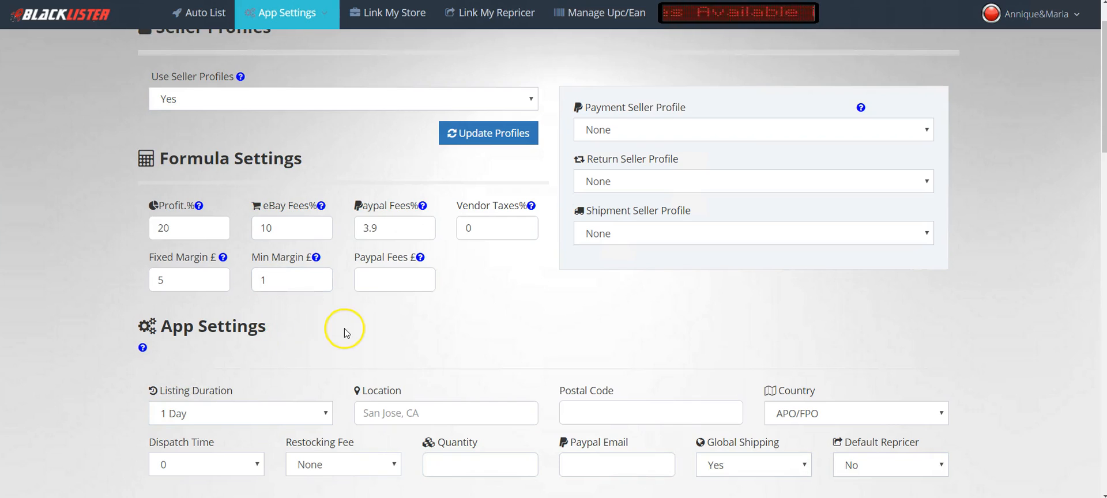
Set the fixed PayPal fee in pounds to .20 in the Formula Settings
{"action": "left_click", "coordinate": [380, 275]}
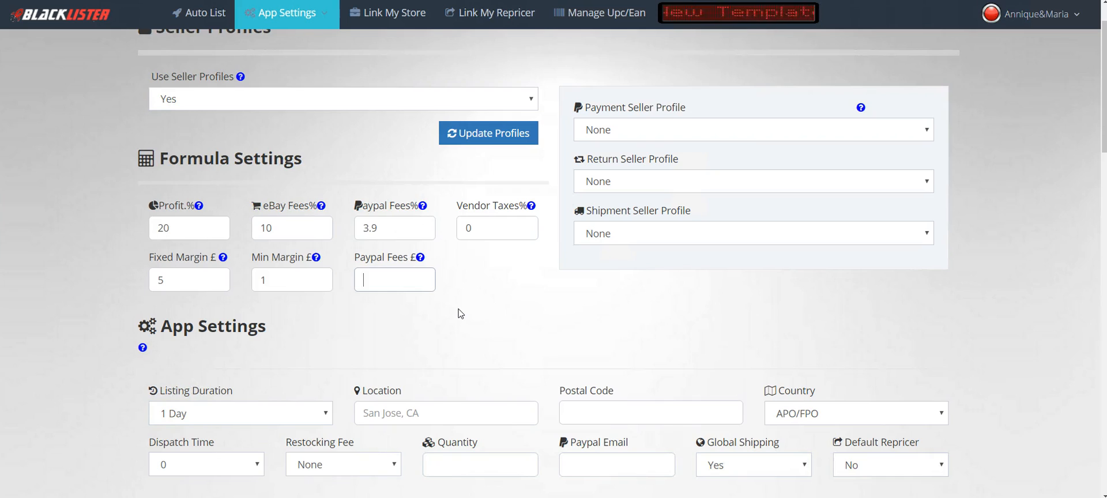
{"action": "type", "text": "20"}
{"action": "left_click", "coordinate": [478, 296]}
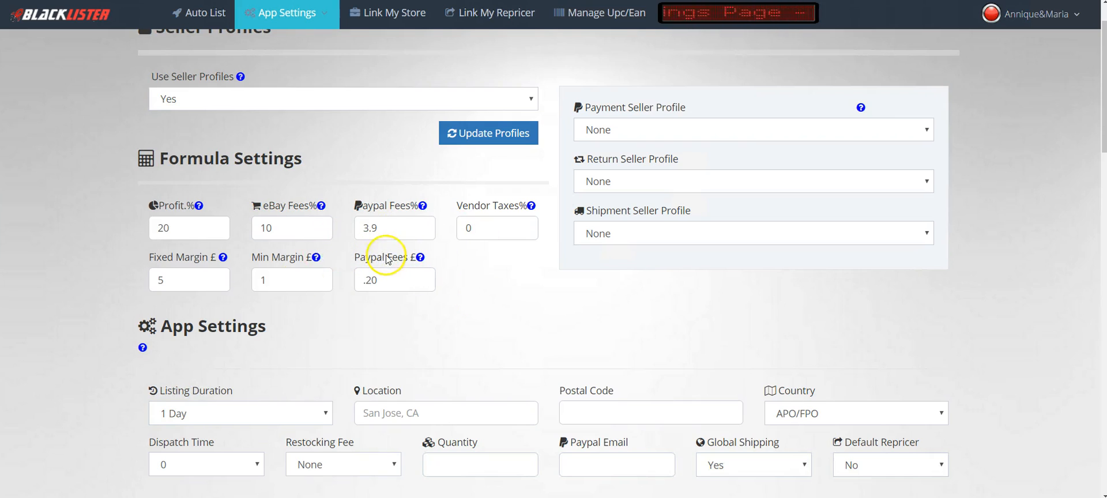
{"action": "left_click_drag", "start_coordinate": [381, 281], "coordinate": [362, 281]}
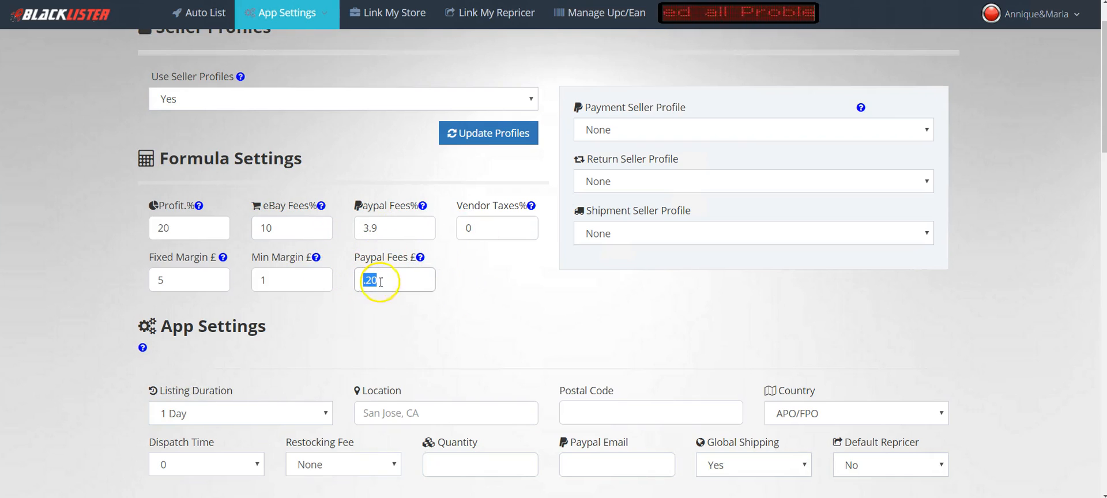
{"action": "left_click", "coordinate": [509, 333]}
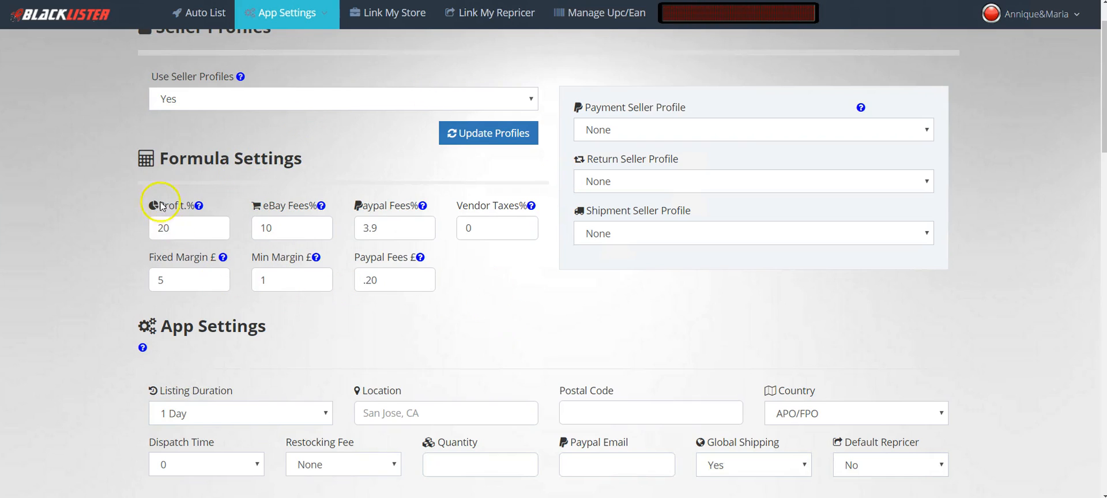
{"action": "left_click_drag", "start_coordinate": [163, 156], "coordinate": [304, 156]}
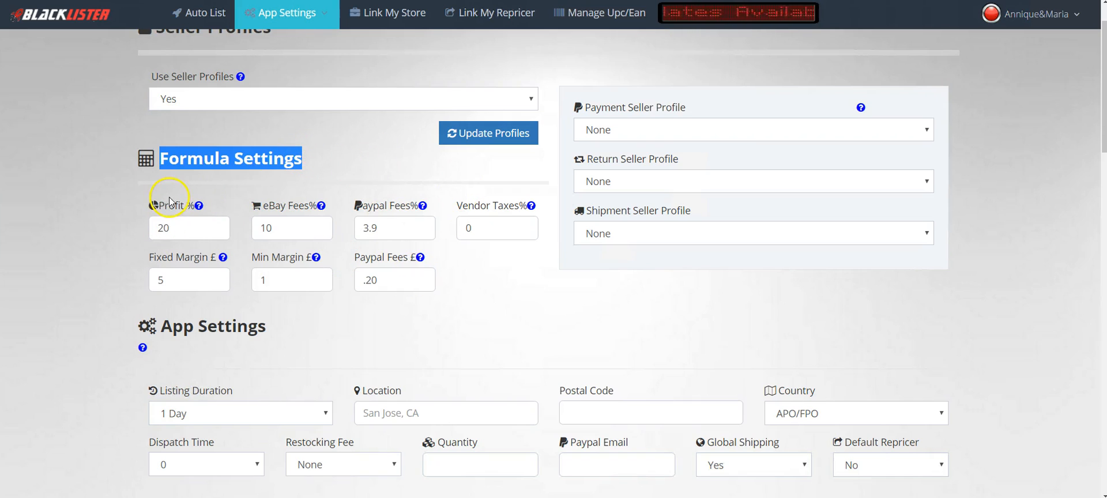
{"action": "left_click", "coordinate": [109, 203]}
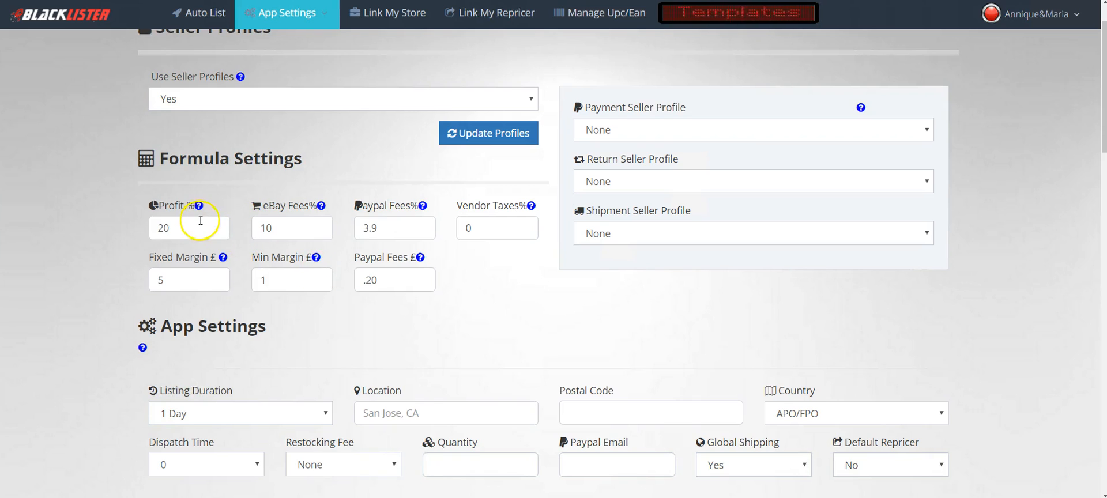
Change the profit percentage in the Formula Settings to 50
{"action": "double_click", "coordinate": [151, 228]}
{"action": "type", "text": "50"}
{"action": "left_click", "coordinate": [108, 244]}
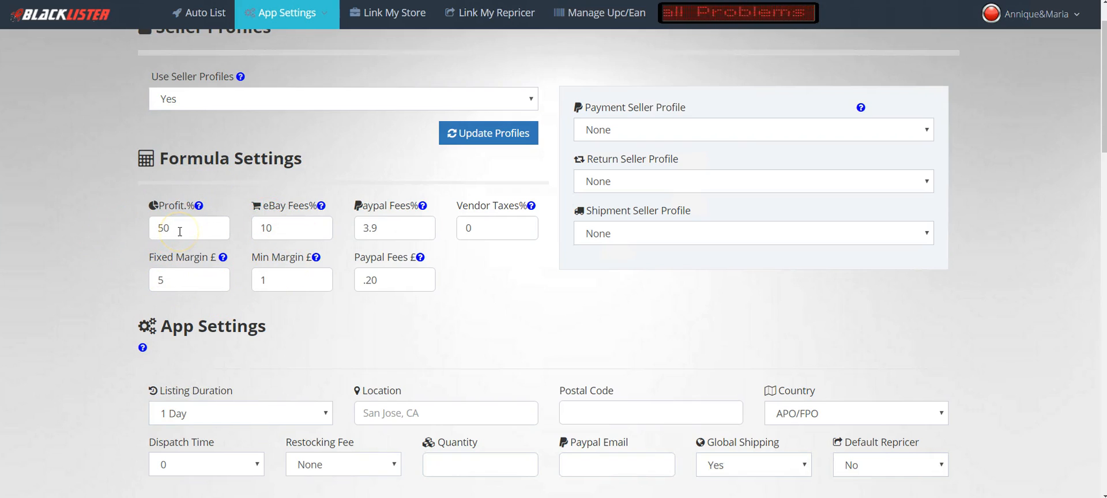
{"action": "left_click", "coordinate": [180, 231]}
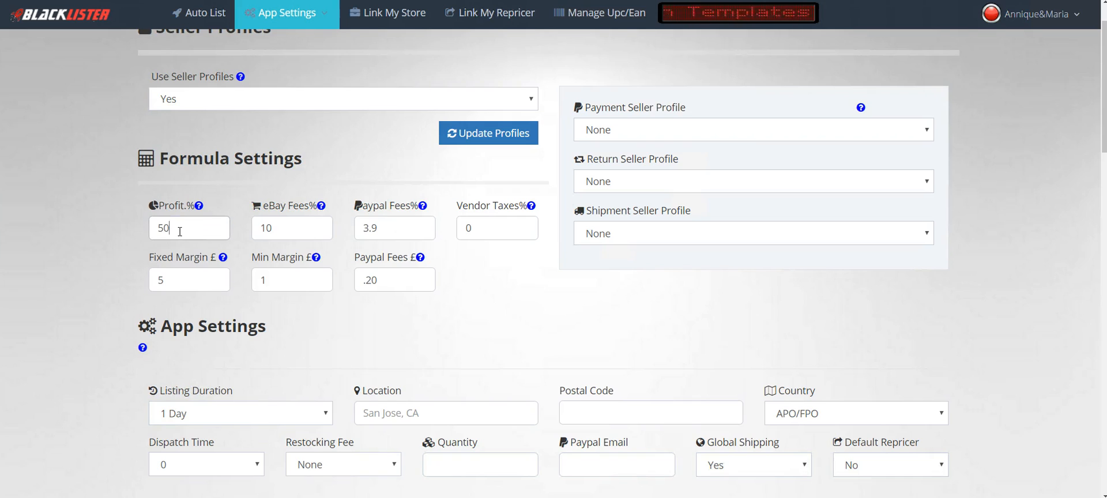